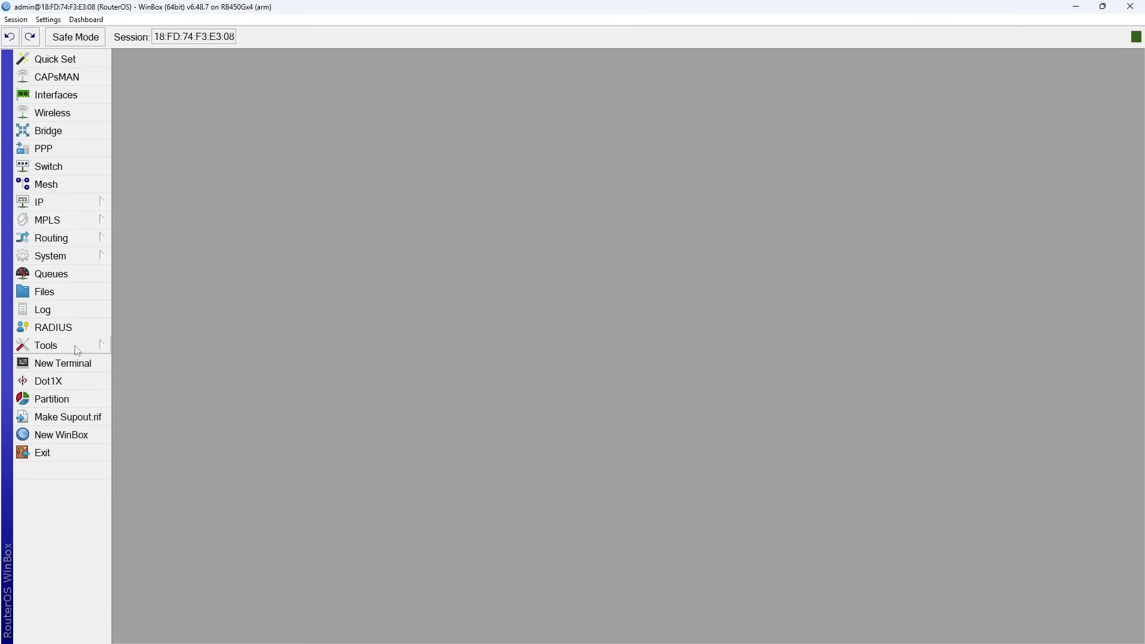
Open a new terminal, ping ww.google.com to test internet access, and close the terminal.
click(84, 366)
text(ping ww.google.com)
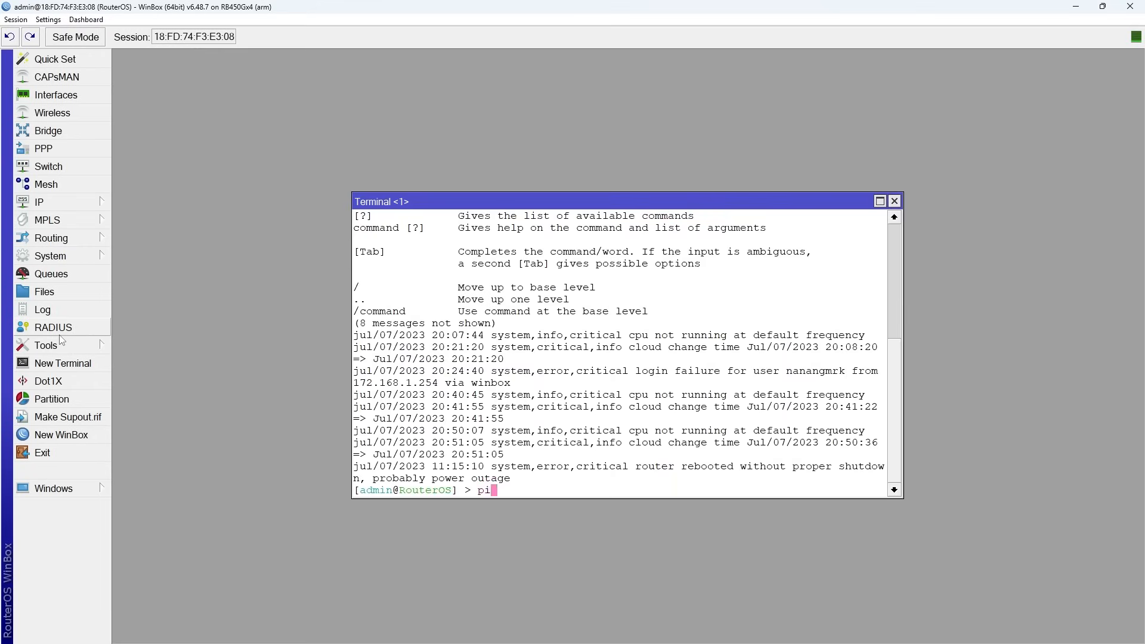
key(Return)
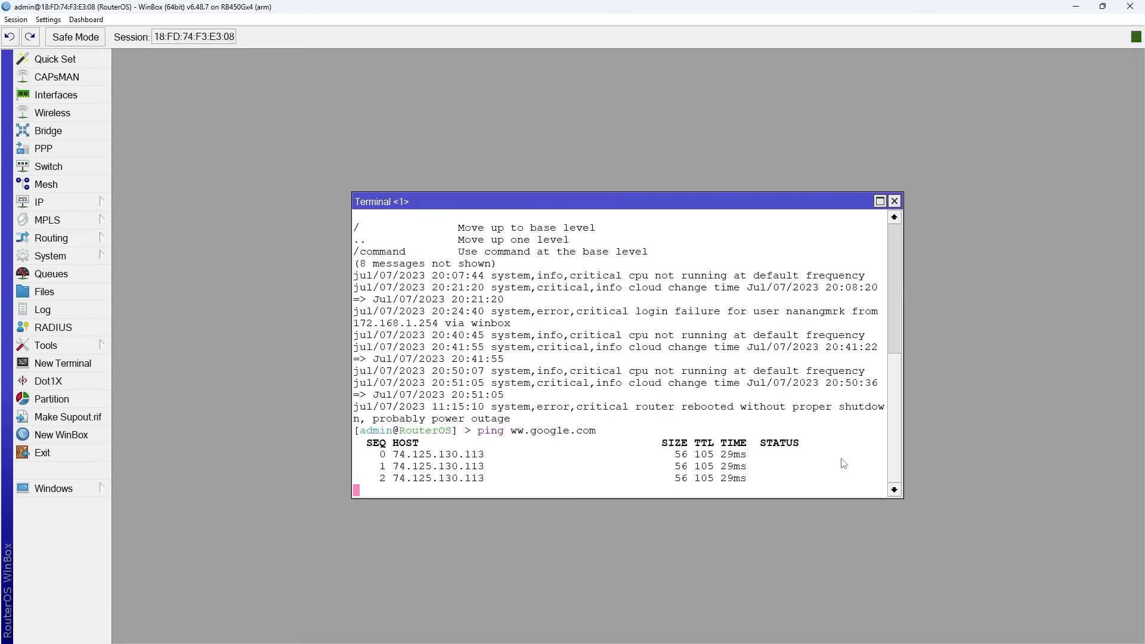
click(894, 202)
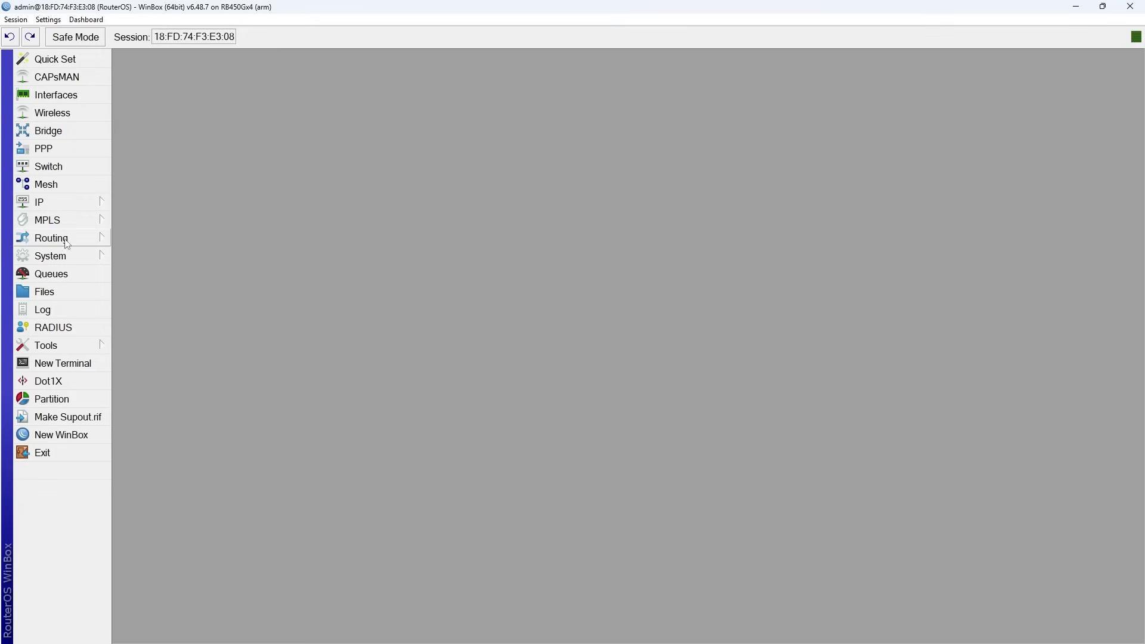
Open the system resources window to check the installed RouterOS version, then close it.
click(69, 260)
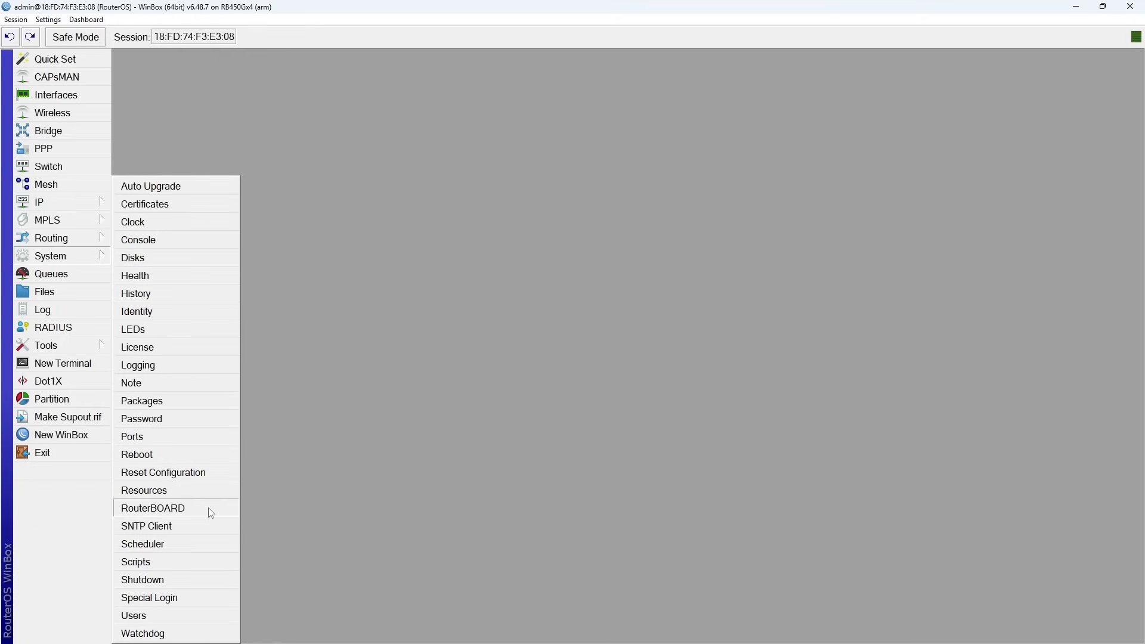
click(144, 490)
drag(673, 390, 602, 399)
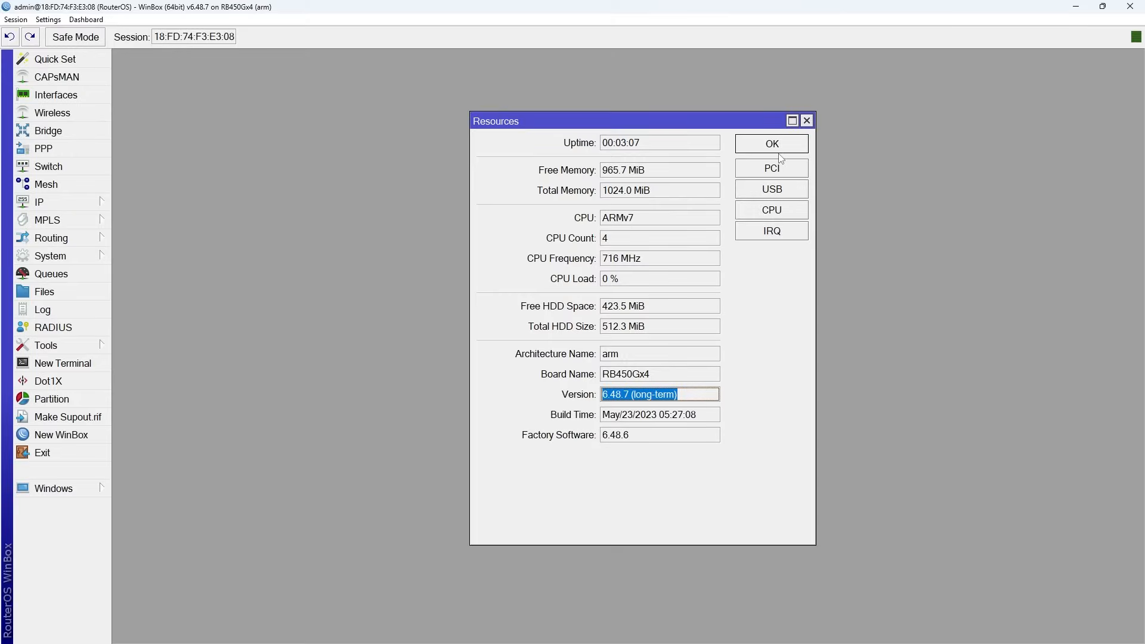
click(771, 147)
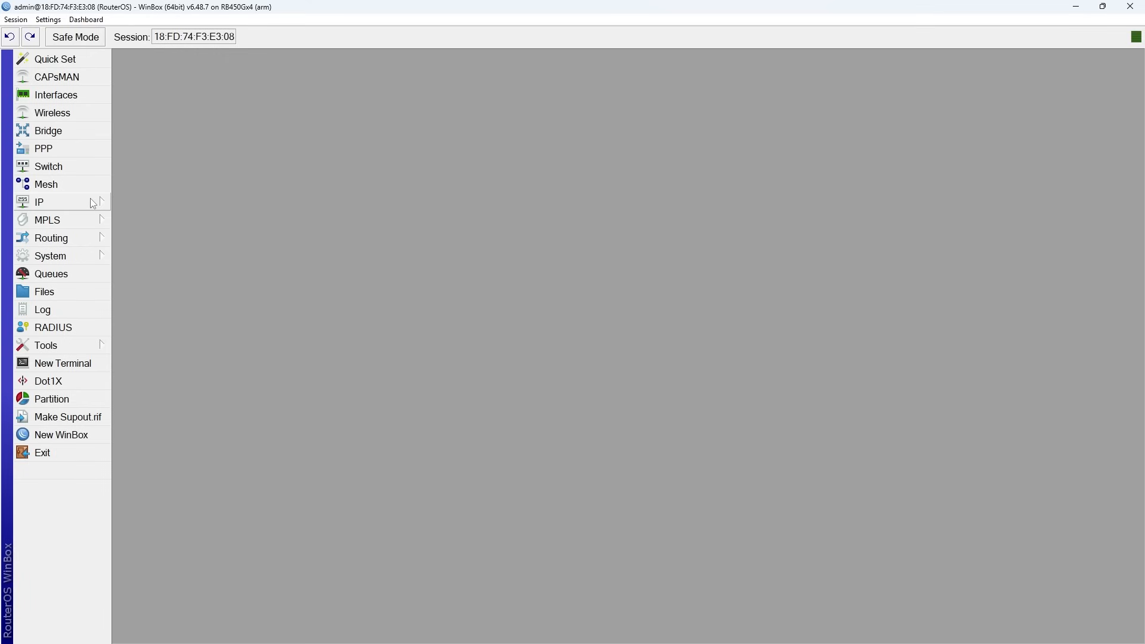
Open the package list, check for updates on the upgrade channel, and download and install the newer version.
click(99, 255)
click(176, 403)
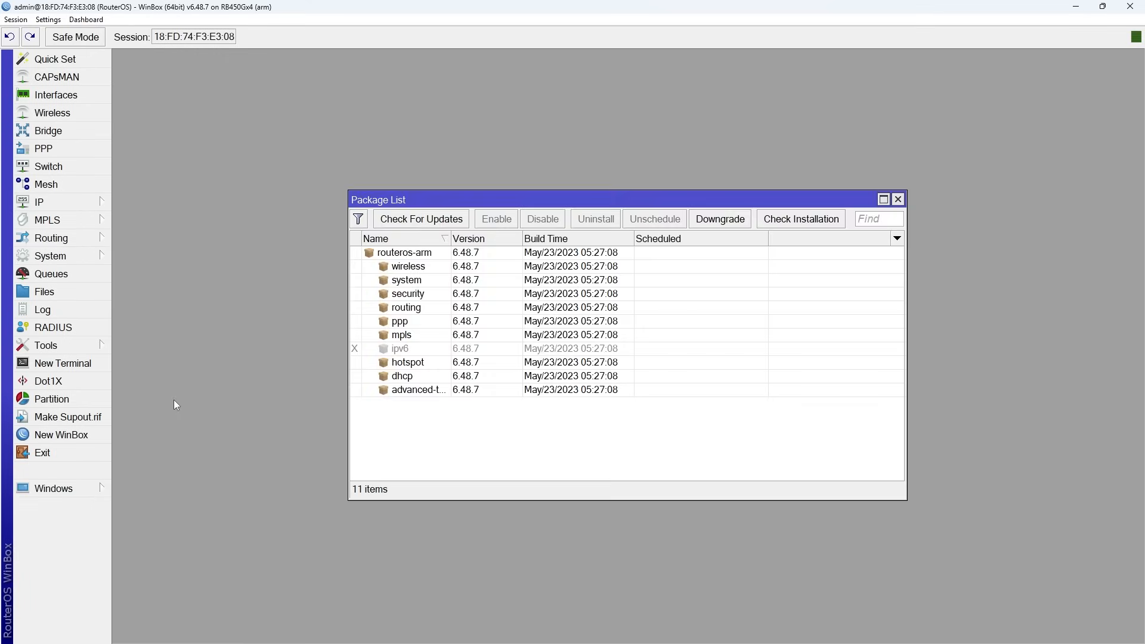
click(461, 219)
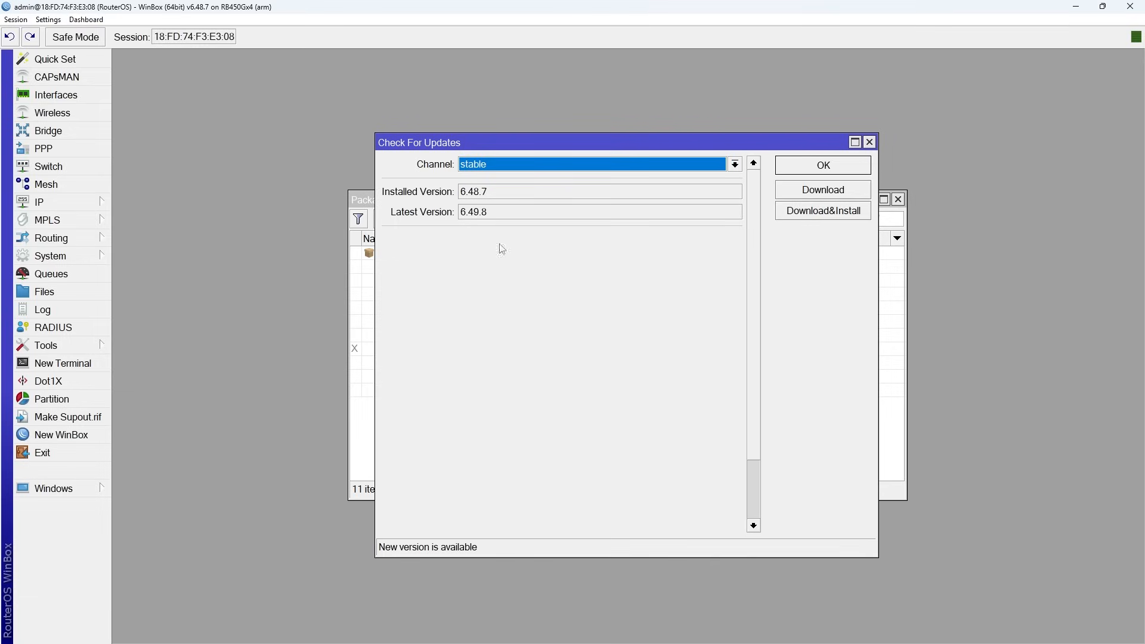
click(734, 166)
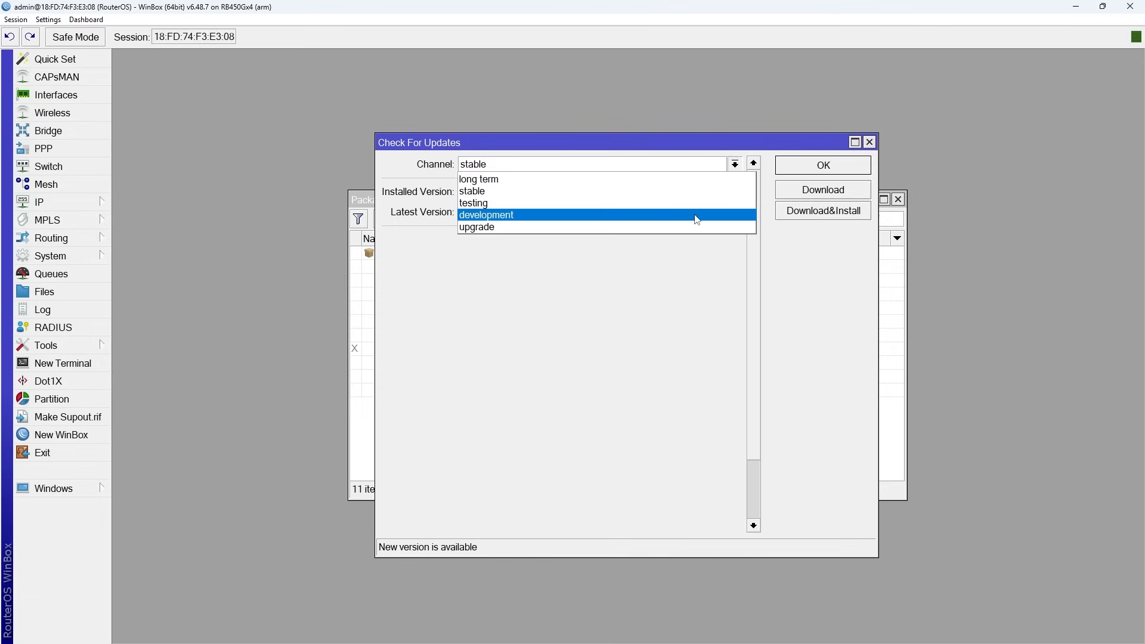
click(661, 227)
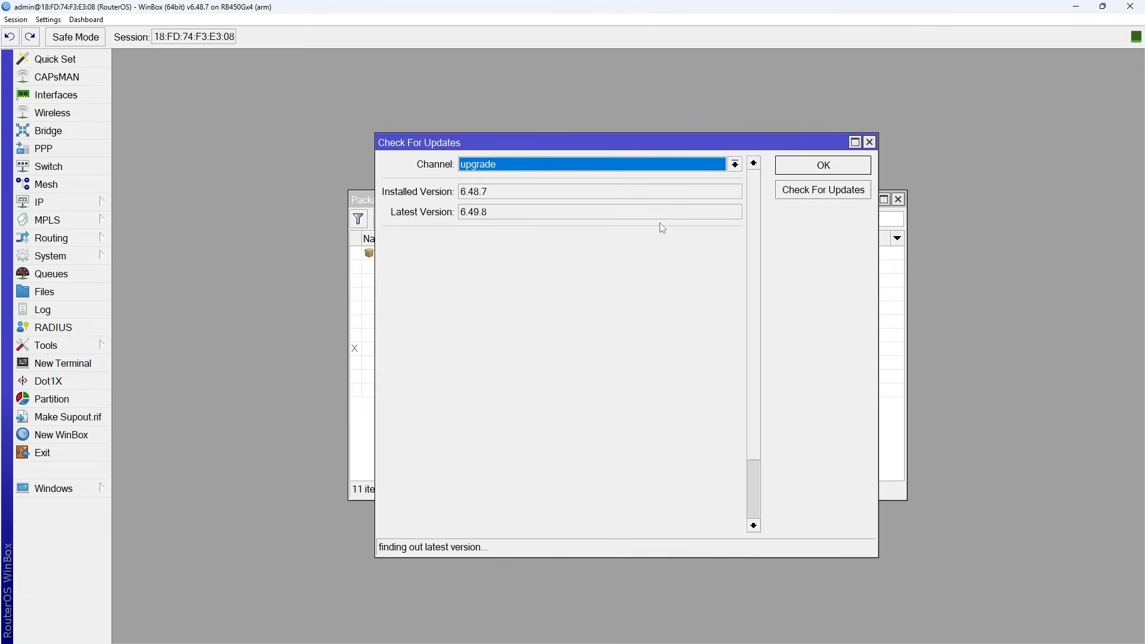
double_click(506, 215)
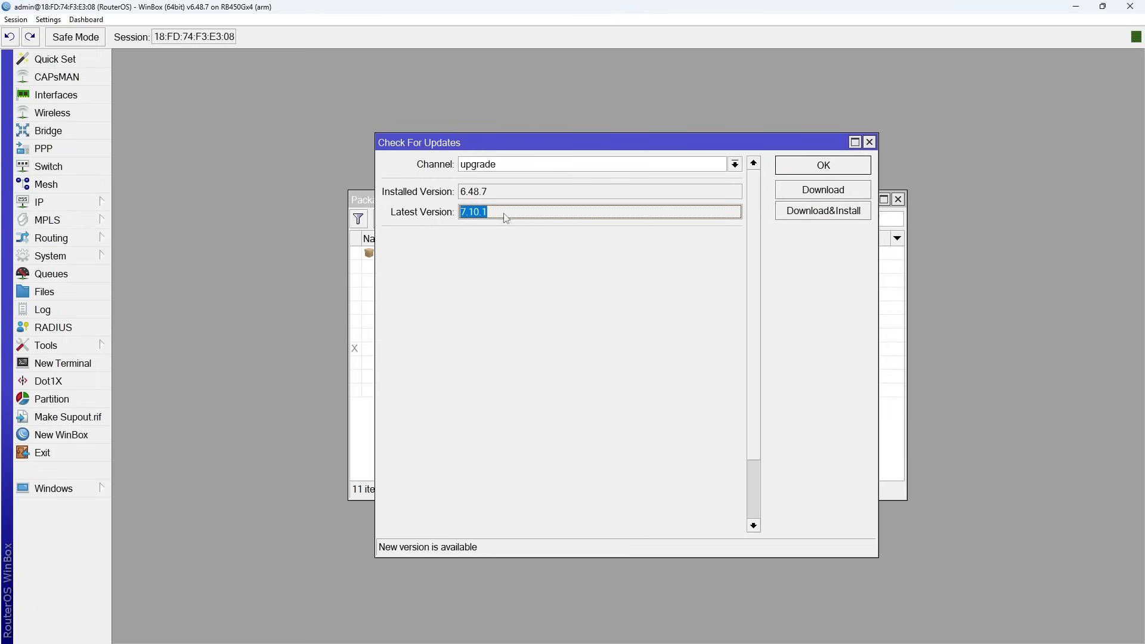
click(806, 212)
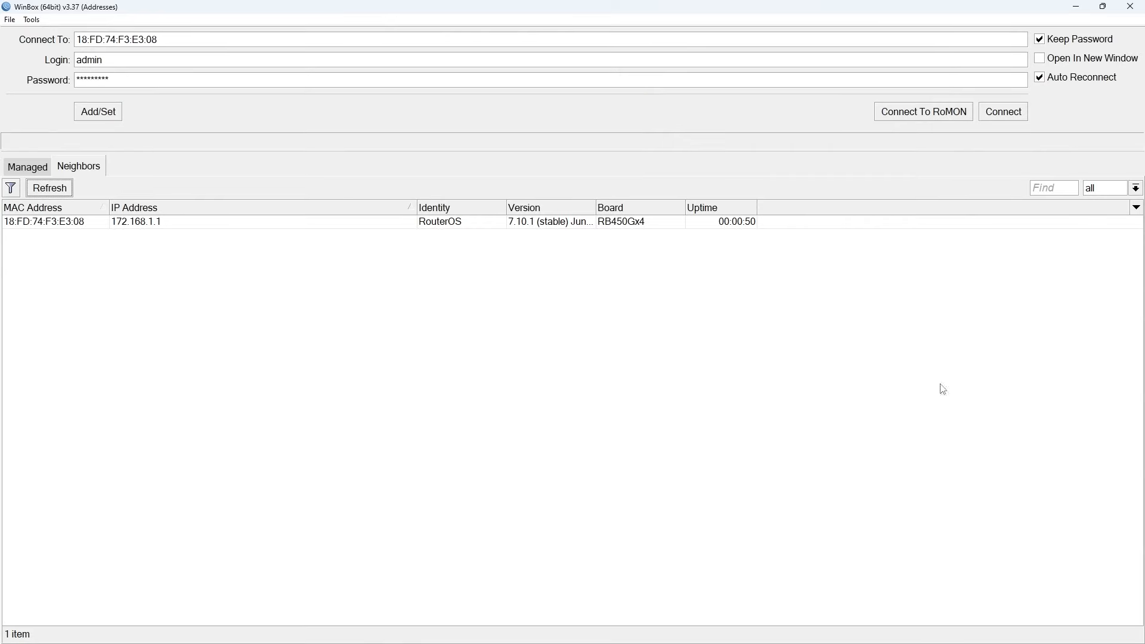
Reconnect to the rebooted router at 172.168.1.1 from the neighbors list.
click(143, 227)
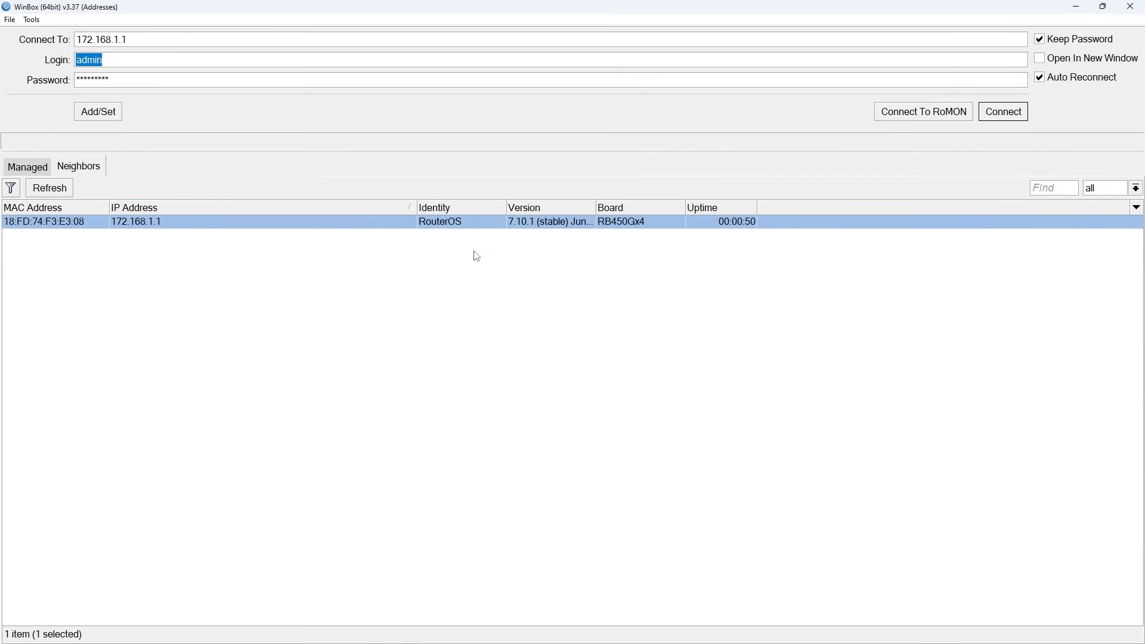
mouse_move(594, 208)
mouse_down()
mouse_move(721, 208)
mouse_move(603, 208)
mouse_up()
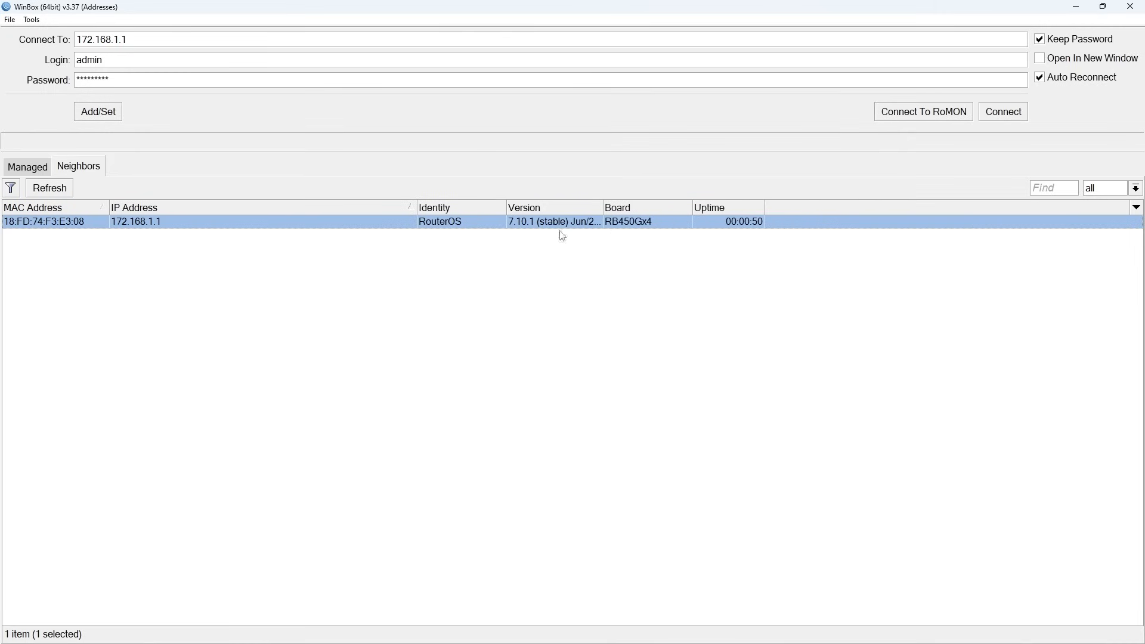
click(62, 224)
click(1008, 113)
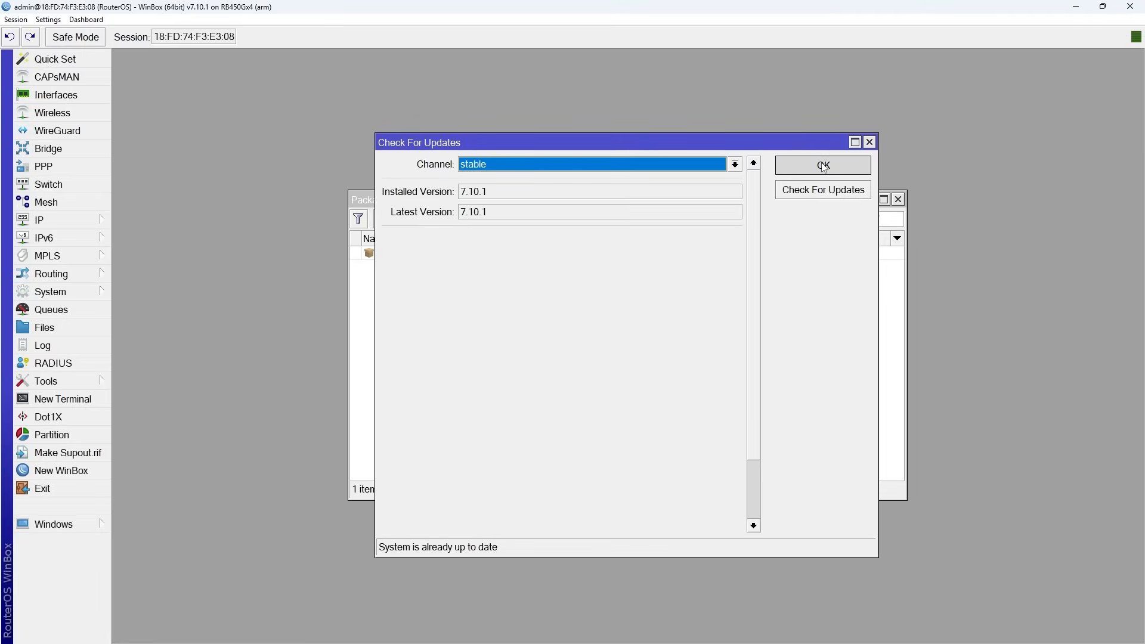
Check the installed version in the update dialog, then close the dialog and the package list.
drag(498, 192, 452, 194)
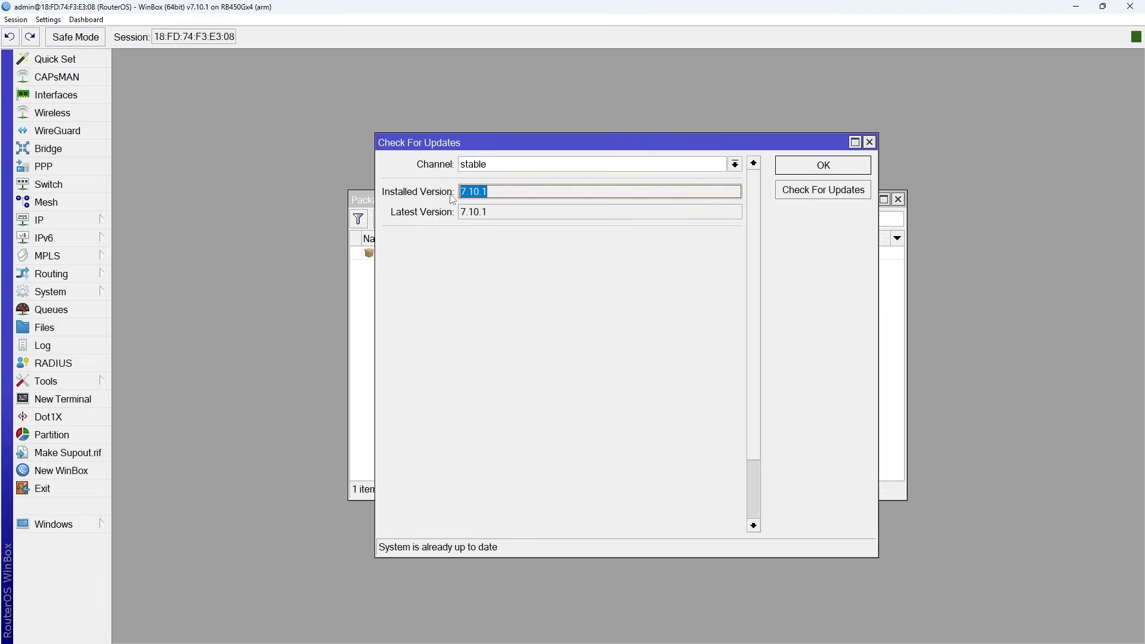
click(812, 167)
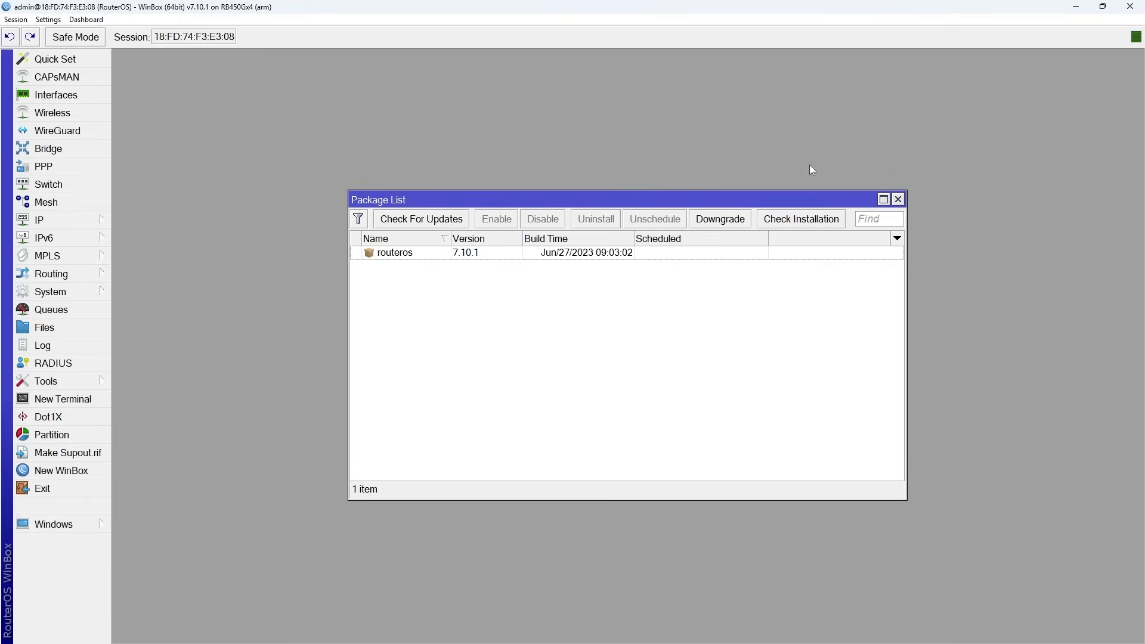
click(897, 201)
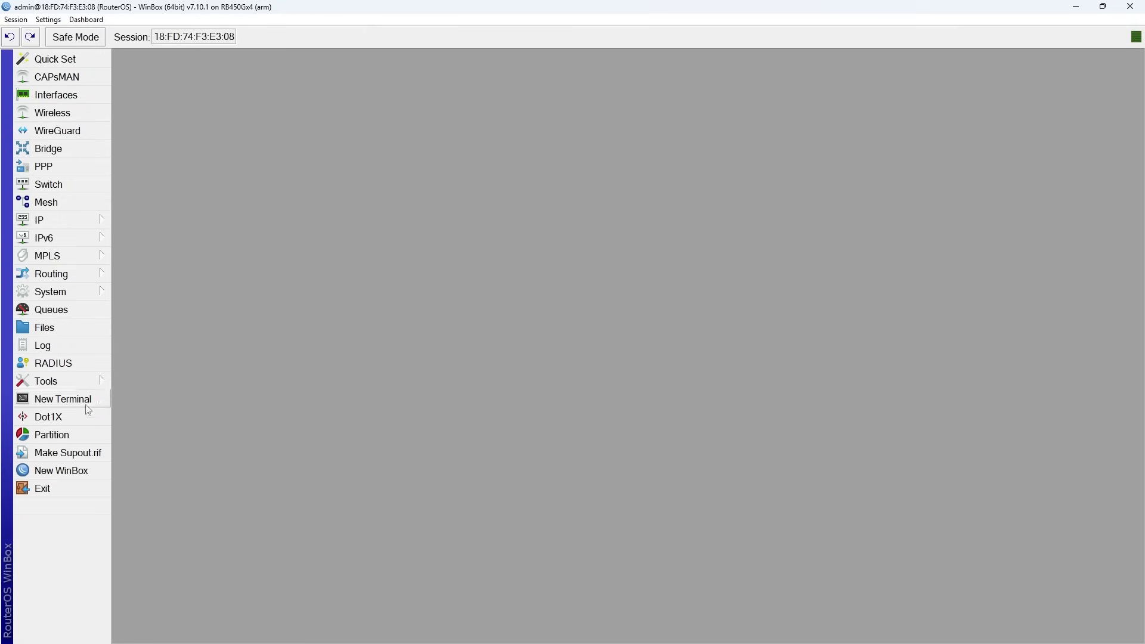
click(60, 399)
click(893, 202)
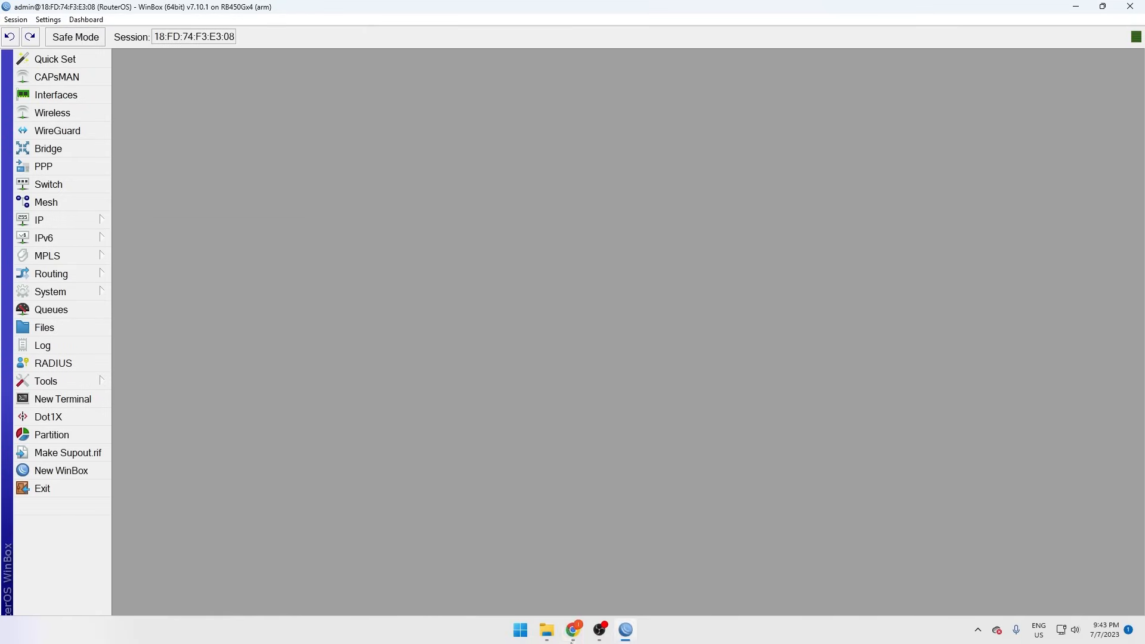
Open mikrotik.com in the browser and go to the Software downloads page.
click(567, 634)
text(mikrotik.com)
key(Return)
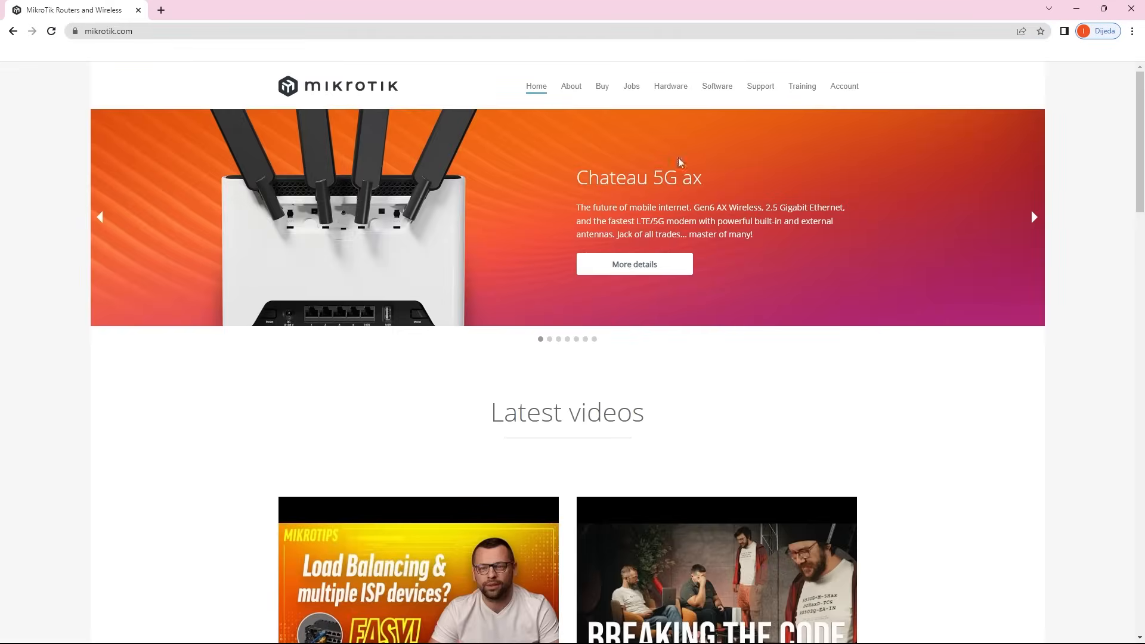
click(717, 86)
scroll(799, 301, down, 2)
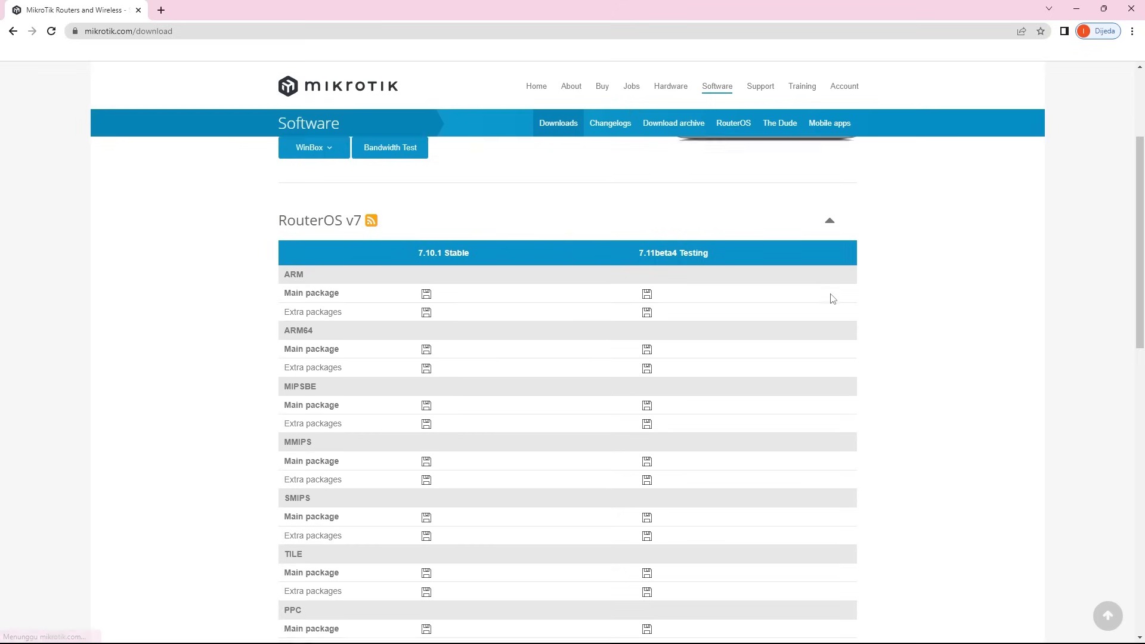
scroll(832, 298, up, 2)
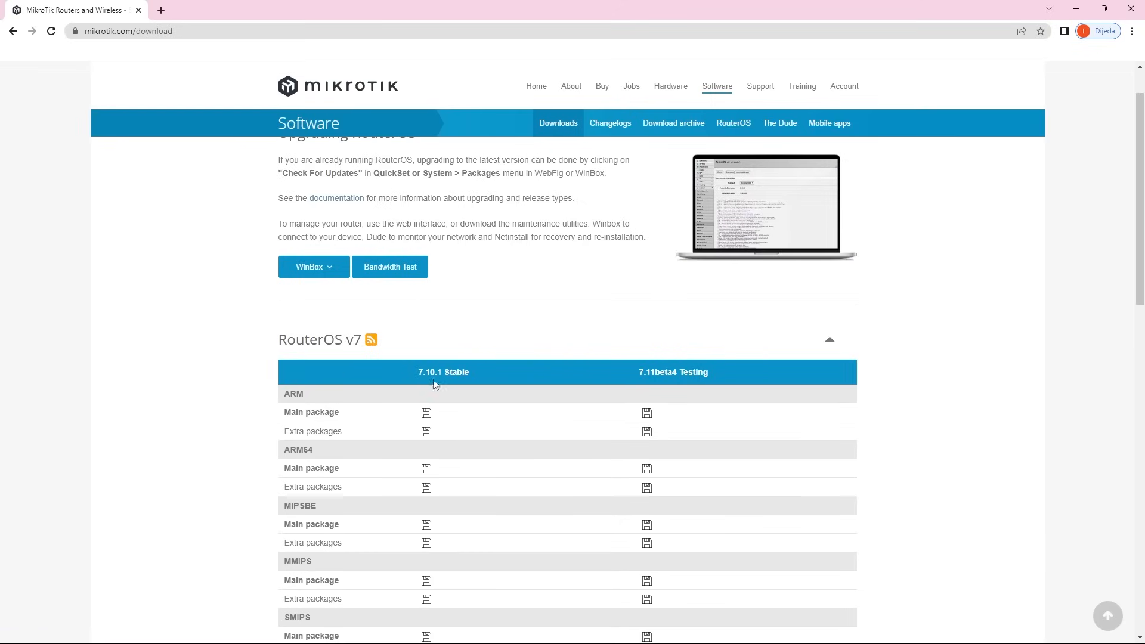
Switch back to WinBox and open system resources to check the version and architecture name.
mouse_move(662, 634)
click(623, 631)
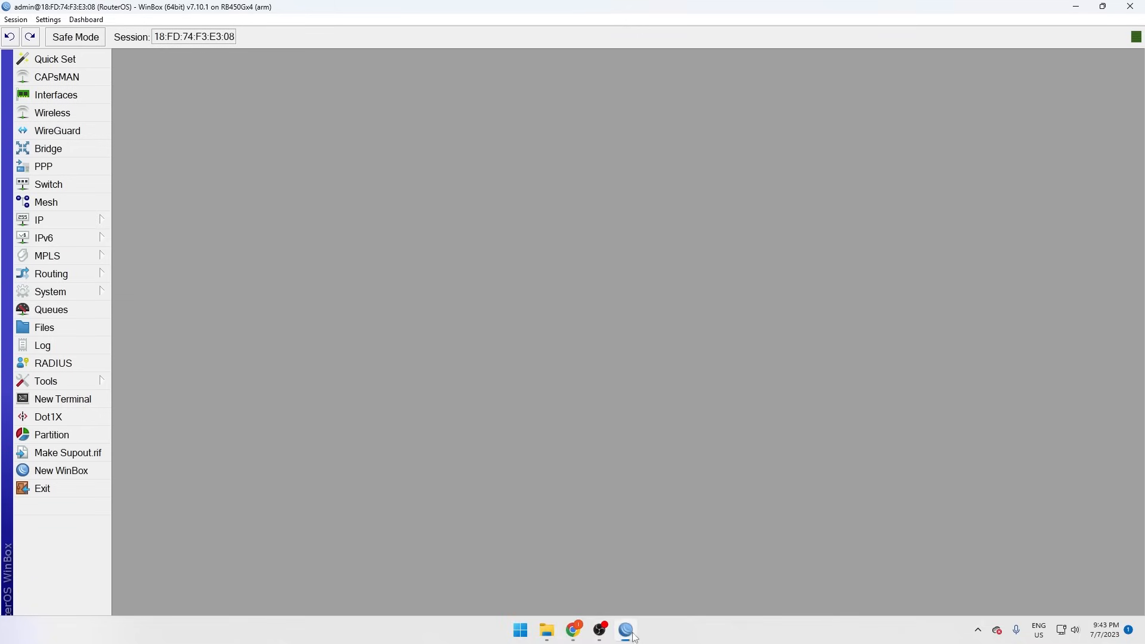
click(88, 294)
click(192, 507)
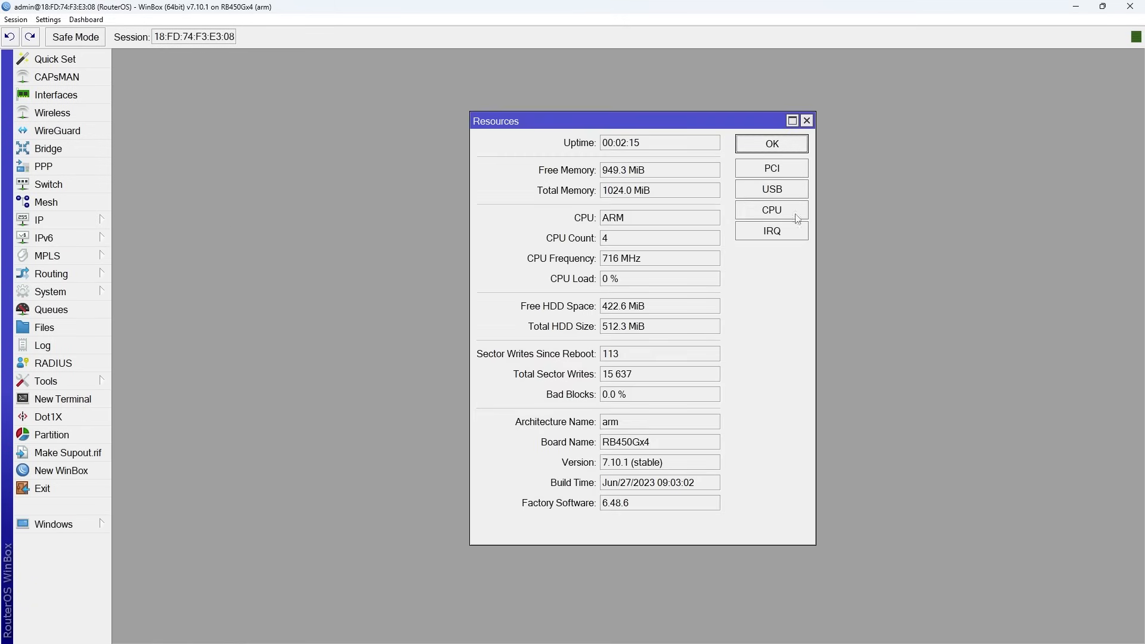
drag(663, 463, 607, 476)
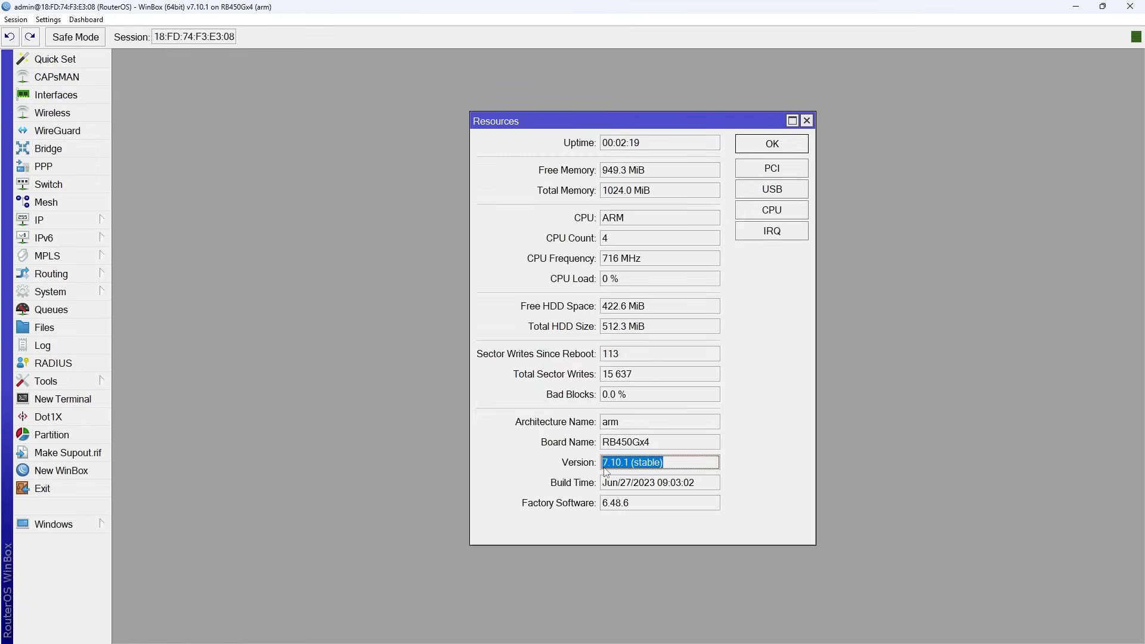
drag(636, 425, 592, 430)
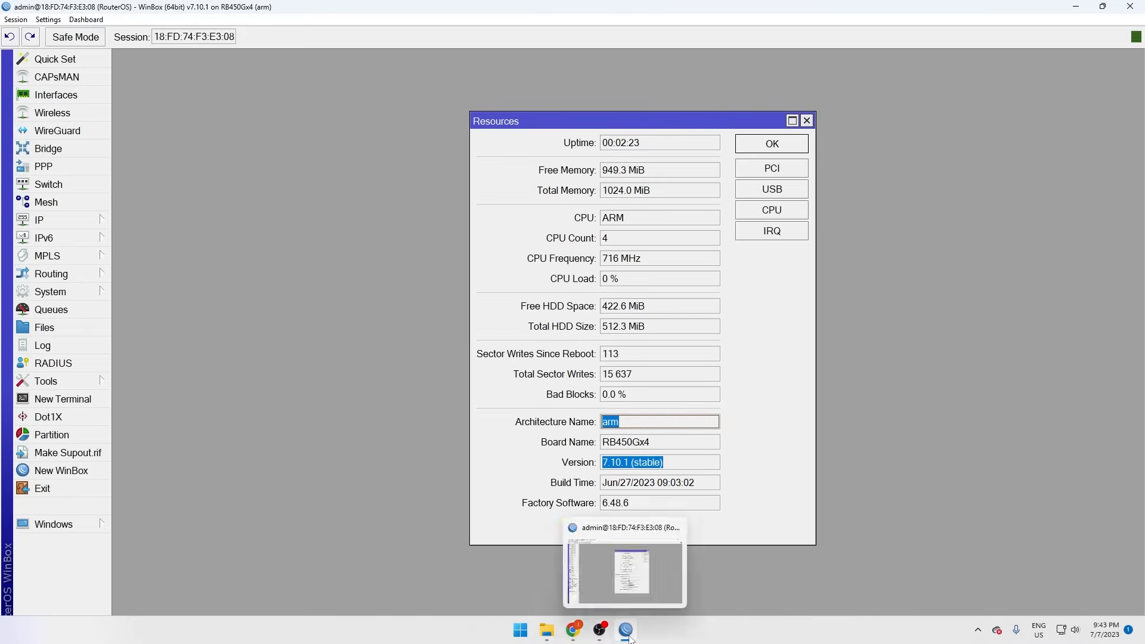
Download the ARM extra packages for RouterOS 7.10.1 Stable from the downloads page.
click(628, 635)
scroll(370, 308, down, 2)
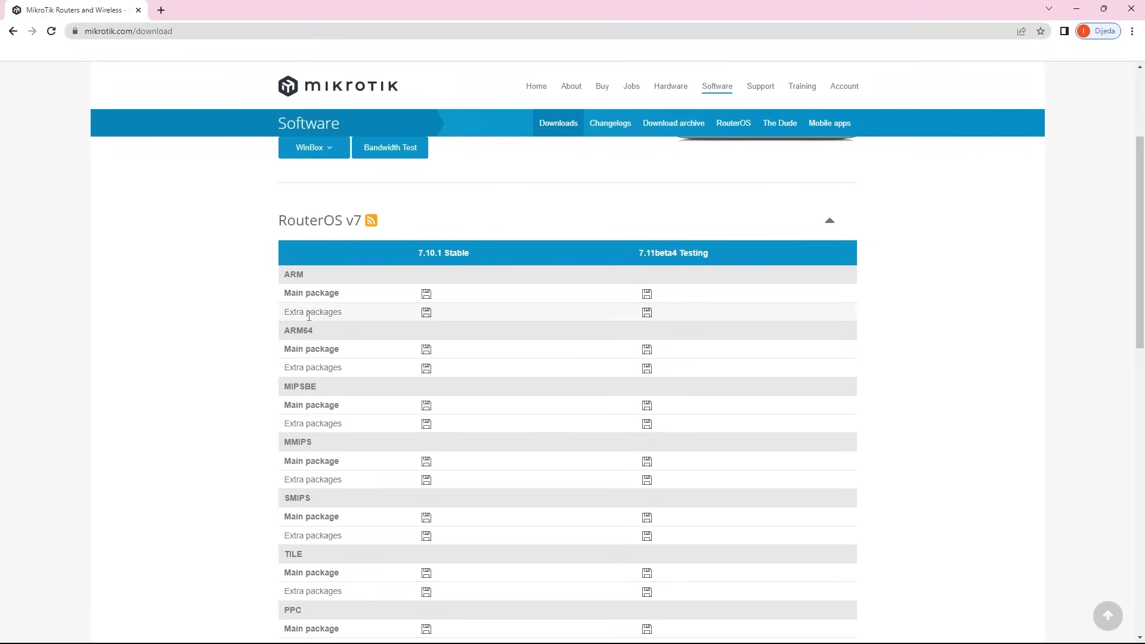
drag(285, 312, 350, 311)
drag(411, 255, 475, 261)
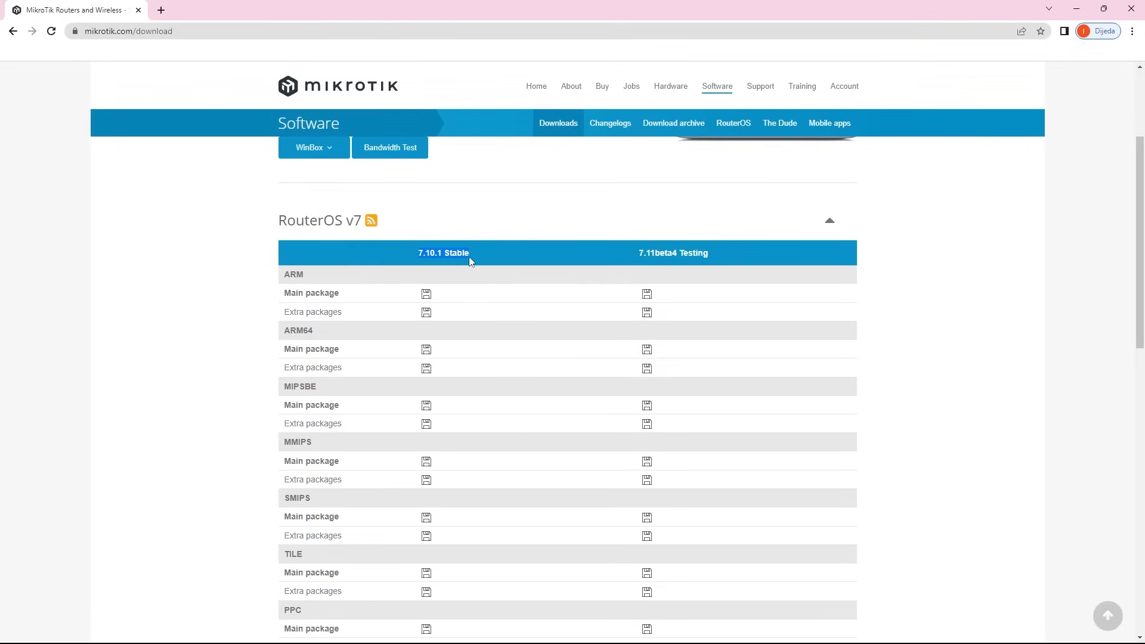
drag(325, 282, 292, 274)
click(381, 314)
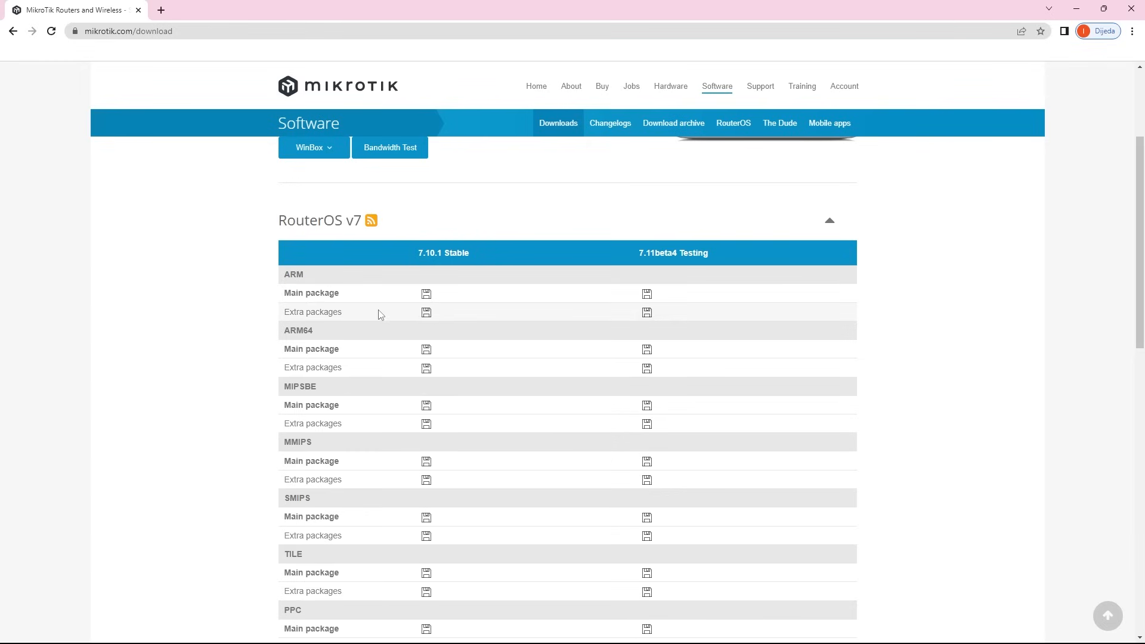
click(423, 315)
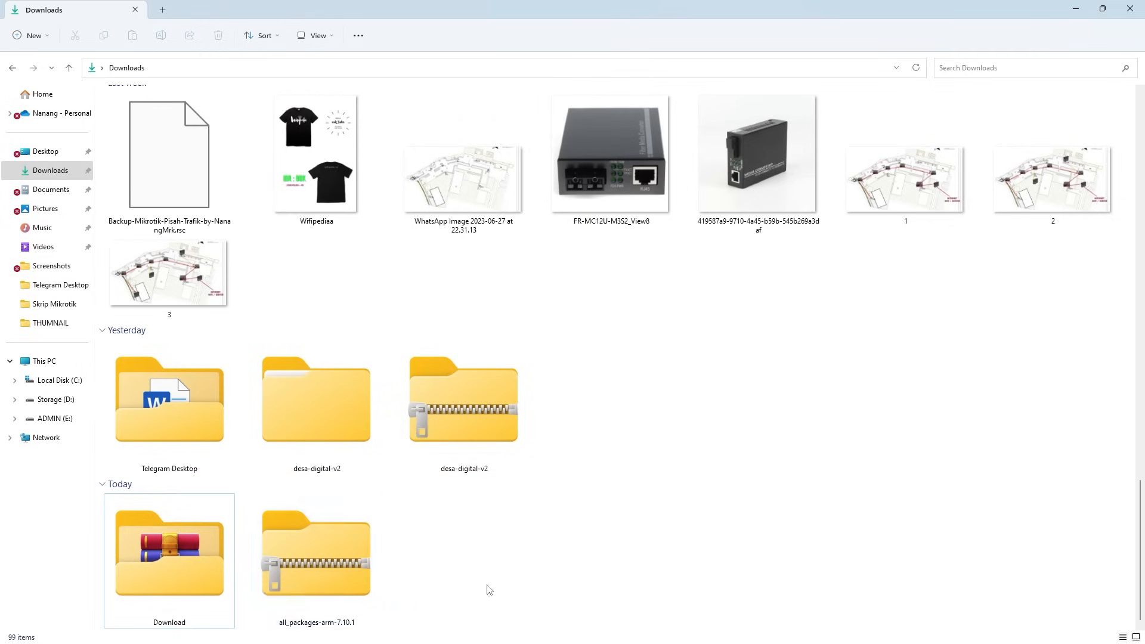
Extract the all_packages-arm-7.10.1 archive and open the extracted folder.
click(341, 563)
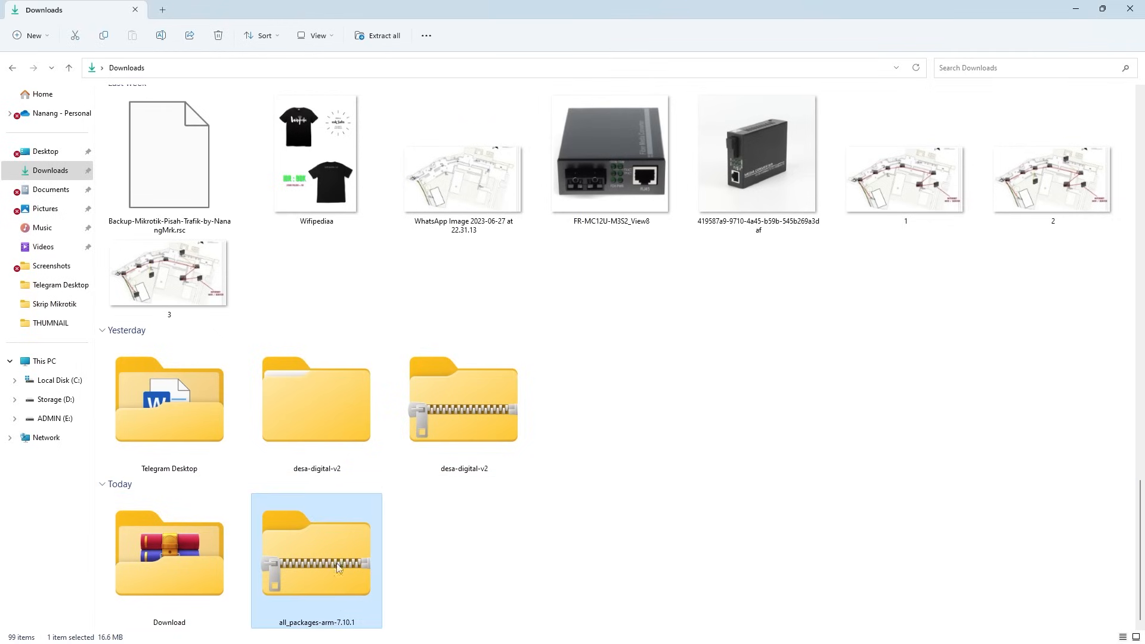
right_click(341, 550)
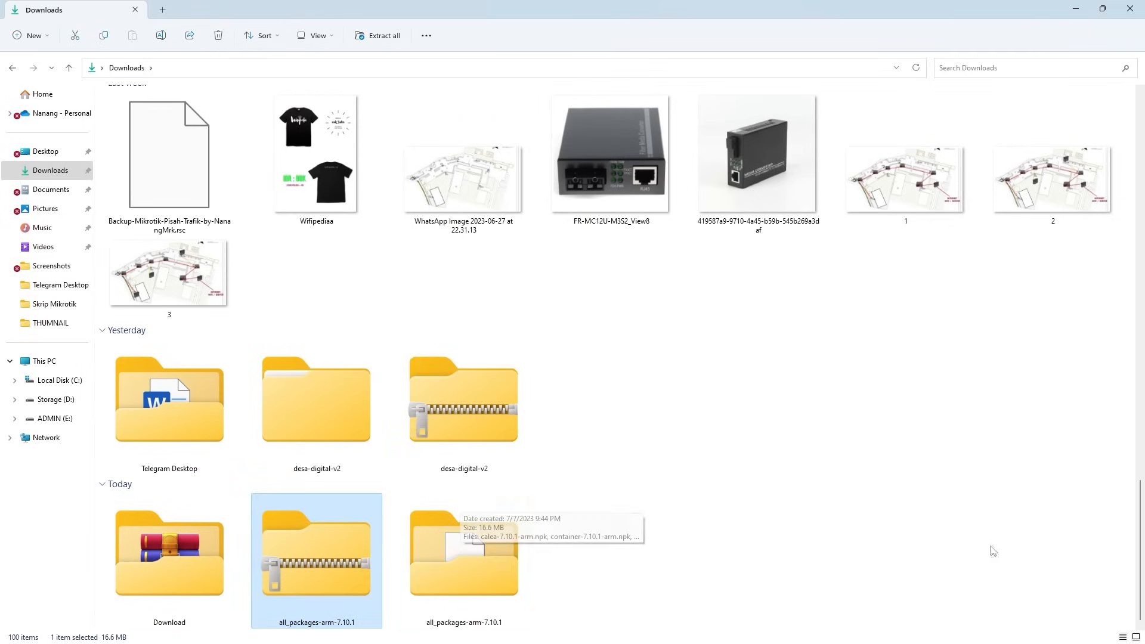
double_click(488, 590)
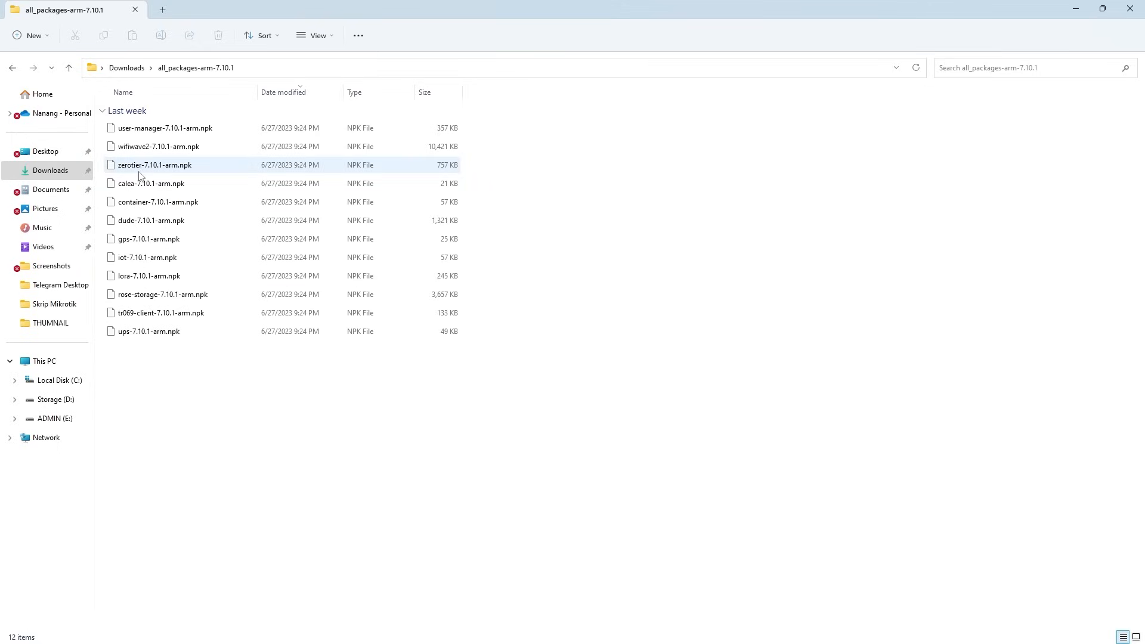
Upload the zerotier-7.10.1-arm.npk package from the extracted folder into the router's File List.
click(166, 170)
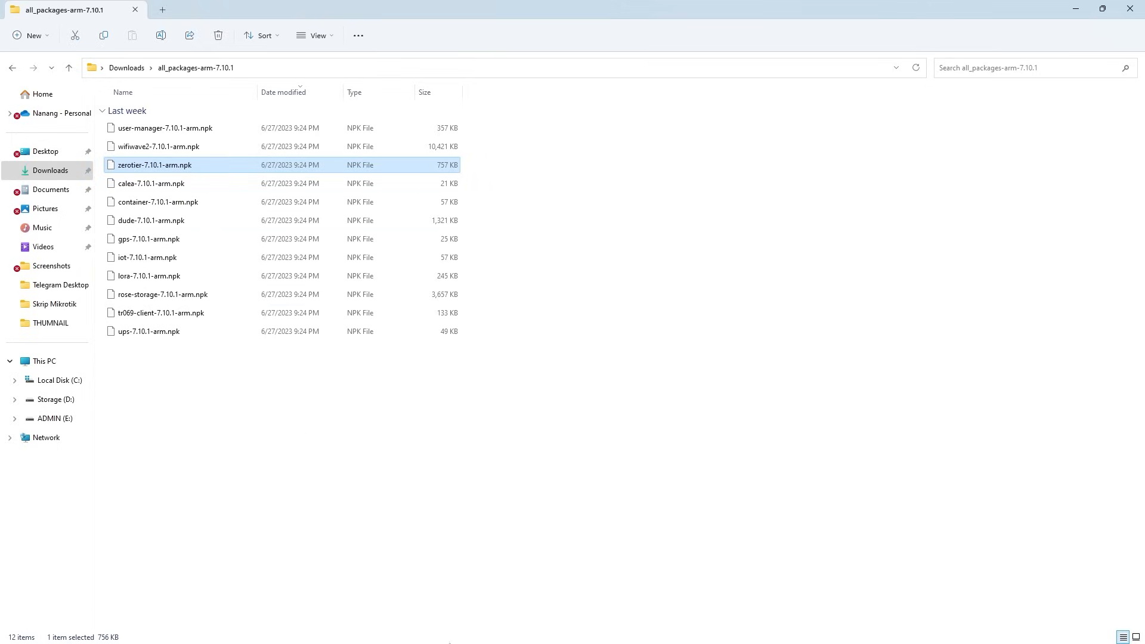
mouse_move(582, 641)
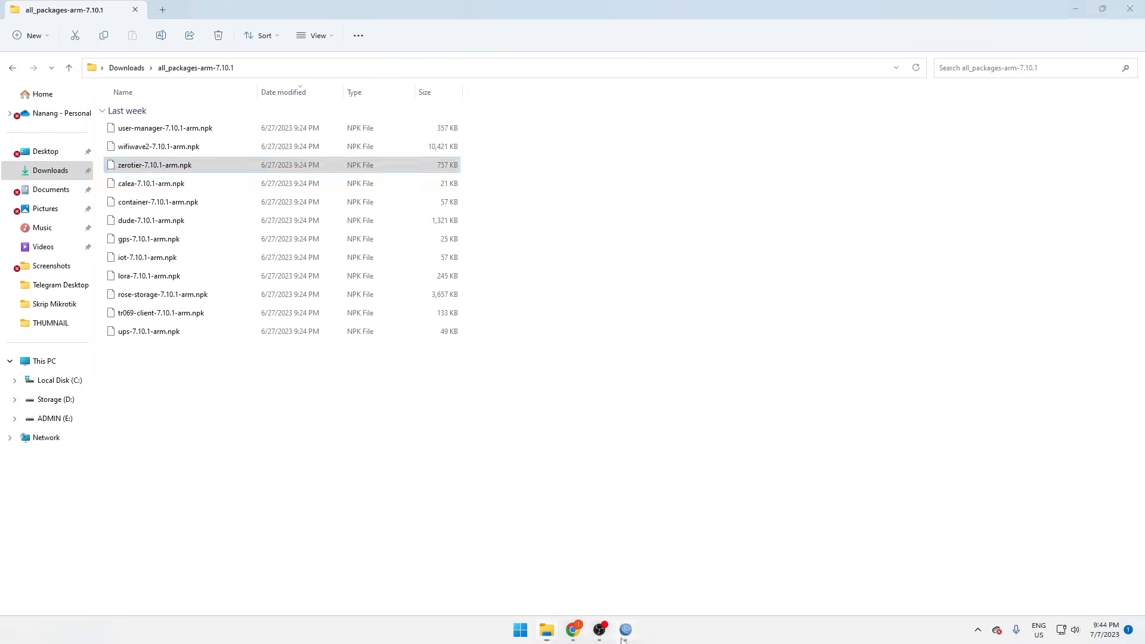
click(625, 629)
click(803, 144)
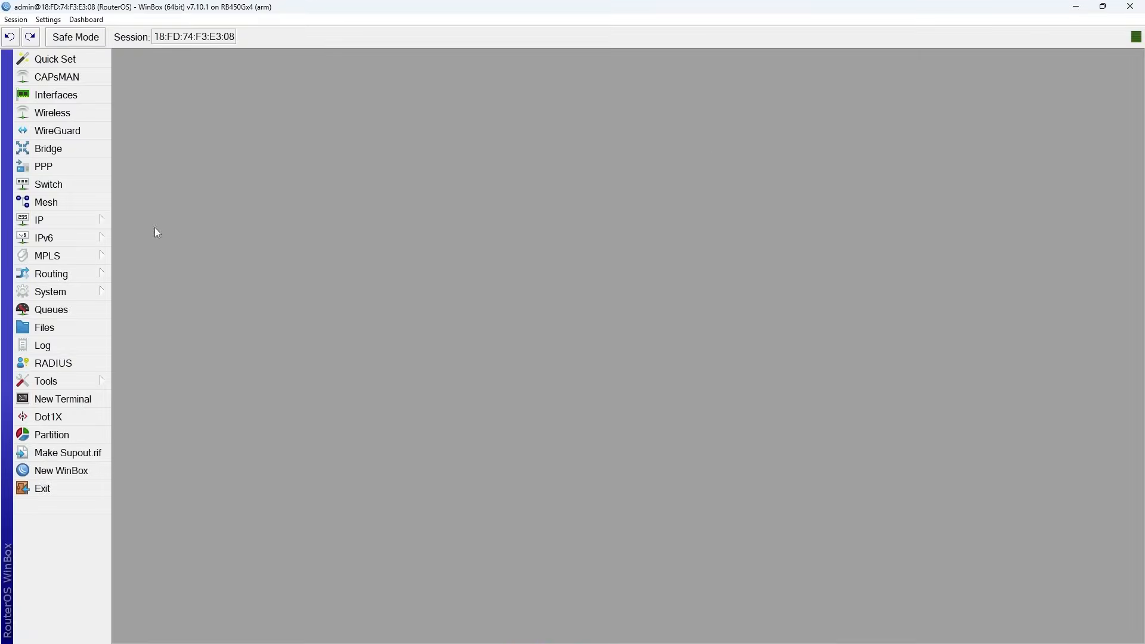
click(41, 327)
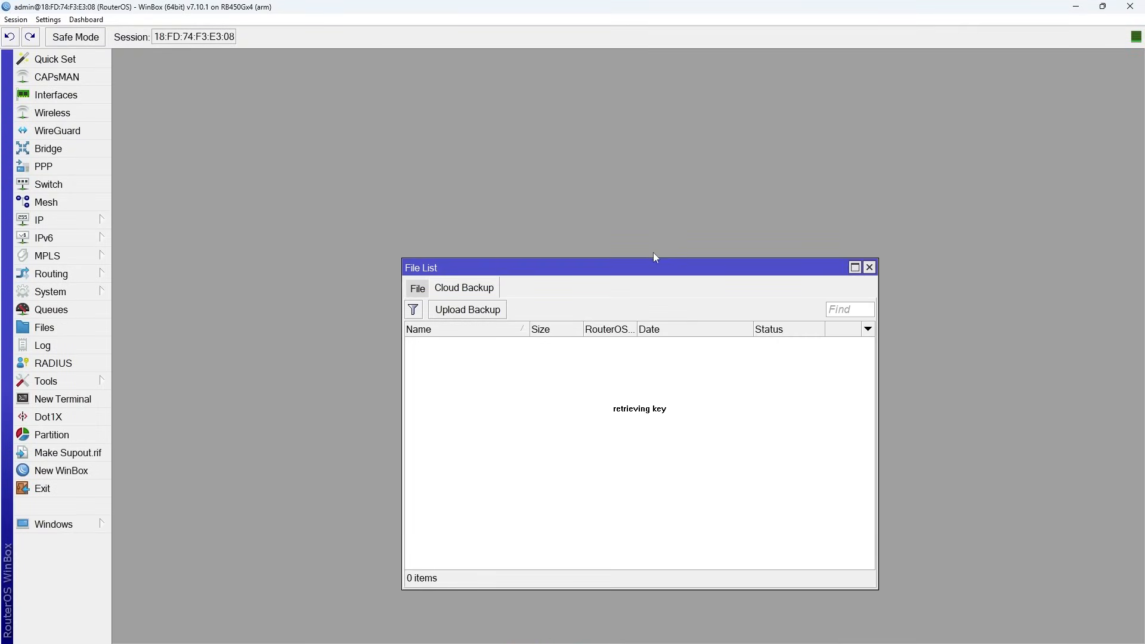
drag(656, 265, 679, 178)
mouse_move(650, 643)
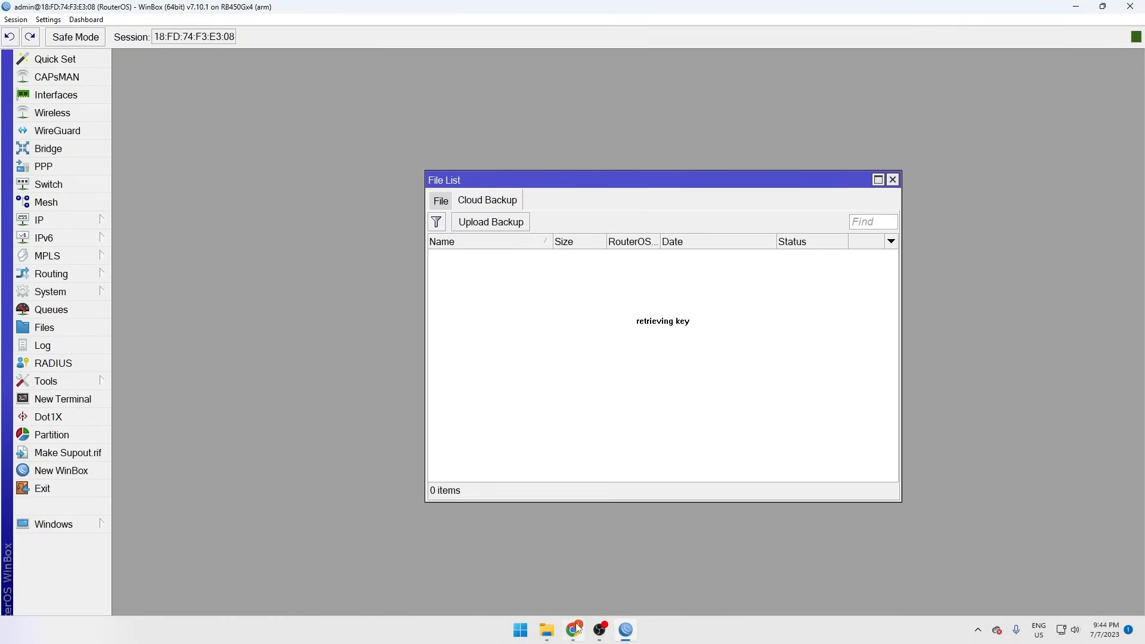
click(546, 632)
drag(149, 166, 626, 340)
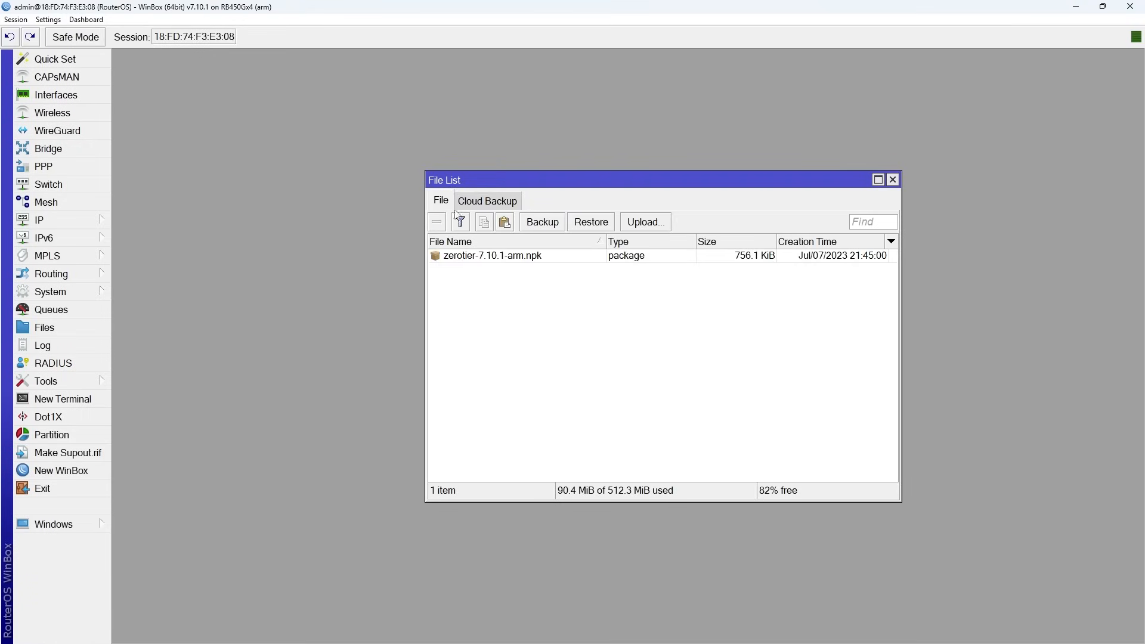
Reboot the router from the System menu and reconnect to it in WinBox.
click(492, 256)
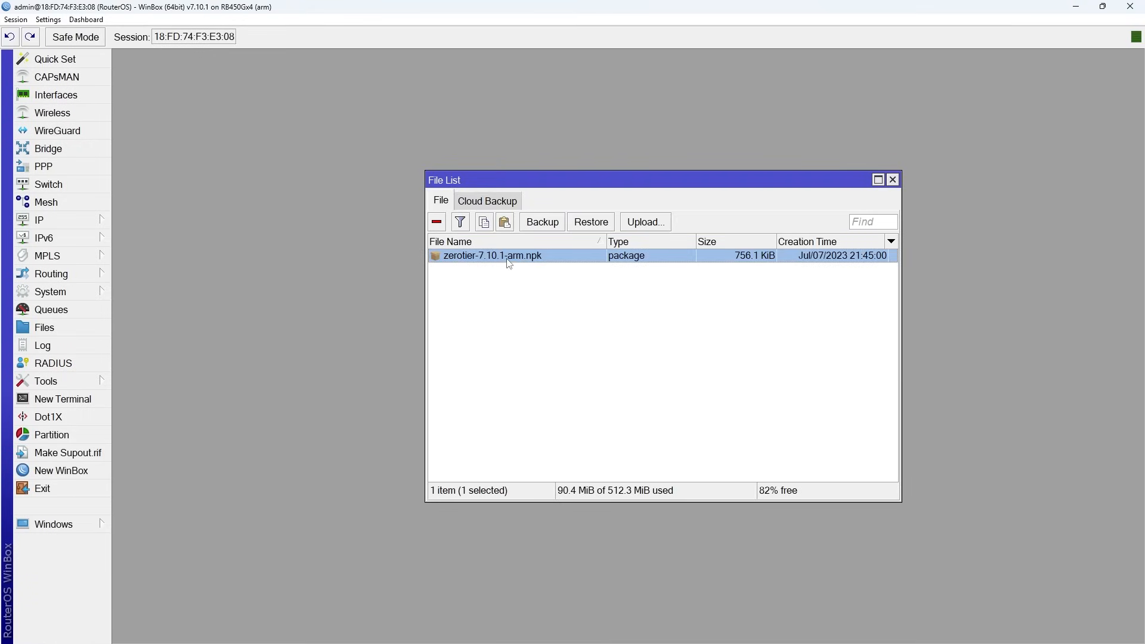
click(892, 181)
click(54, 292)
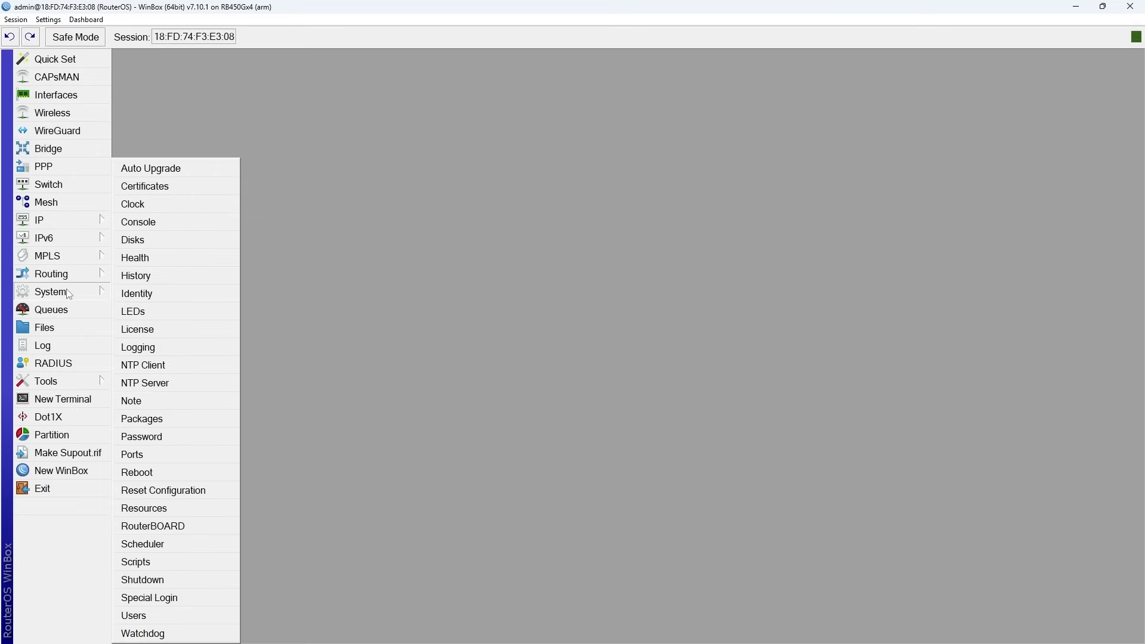
click(189, 474)
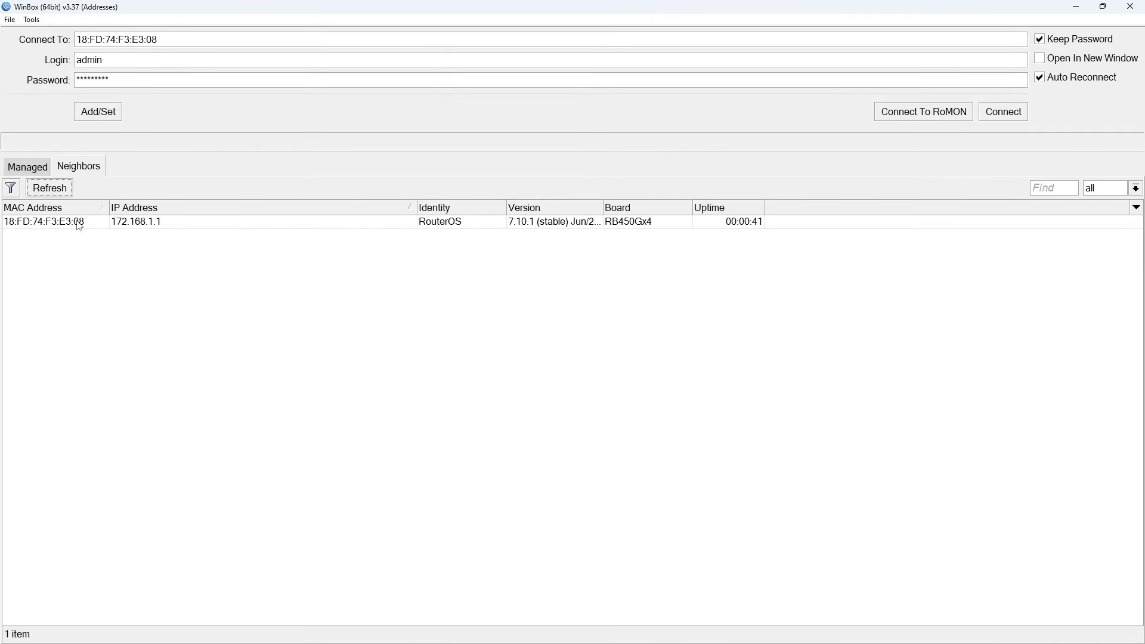
click(79, 225)
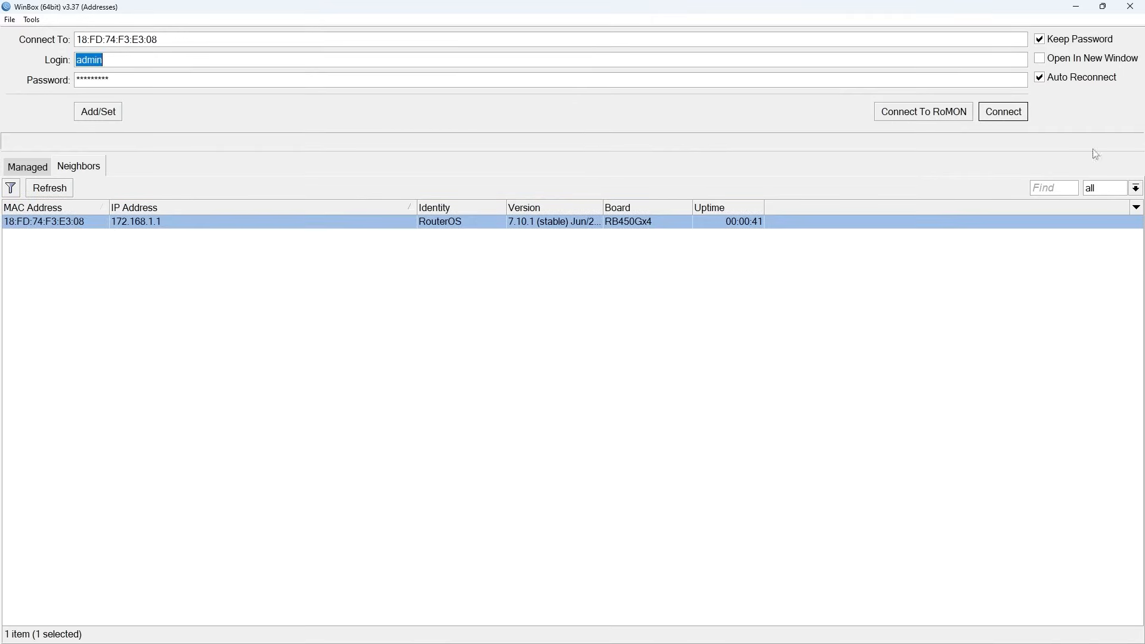
click(1013, 112)
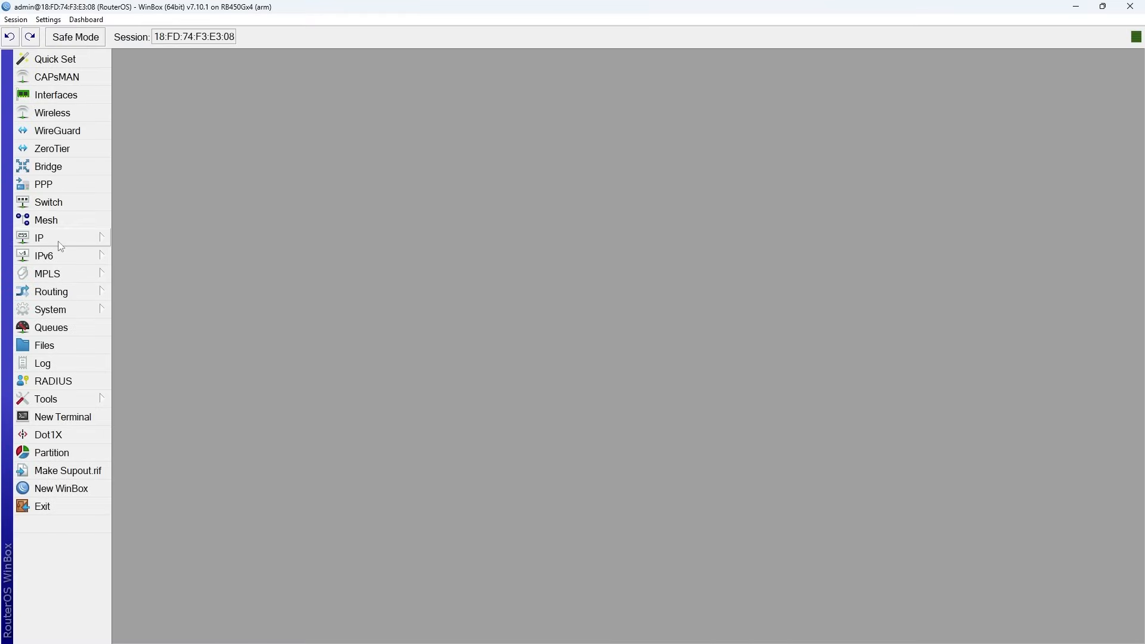
Open the new ZeroTier menu and check its Instance and Peer tabs.
click(48, 152)
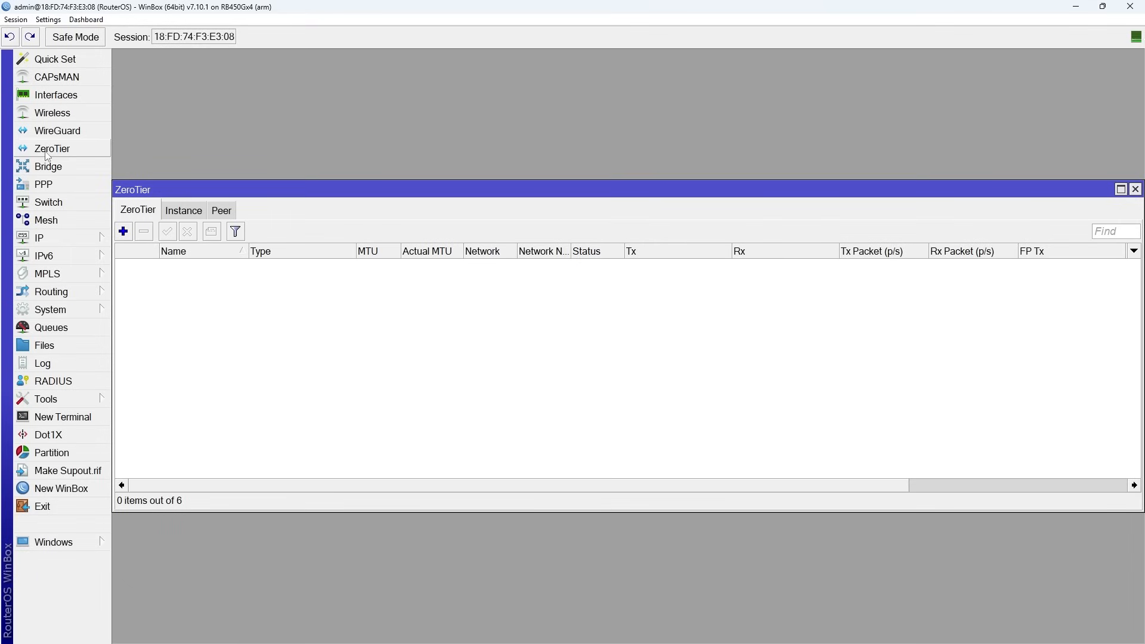
click(185, 212)
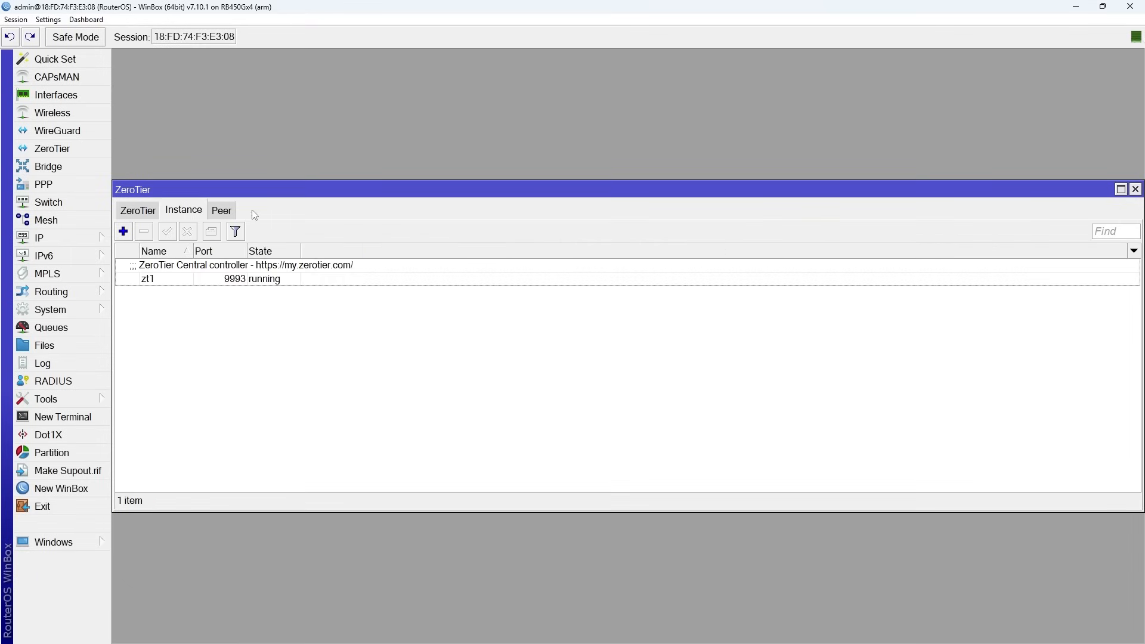
click(217, 215)
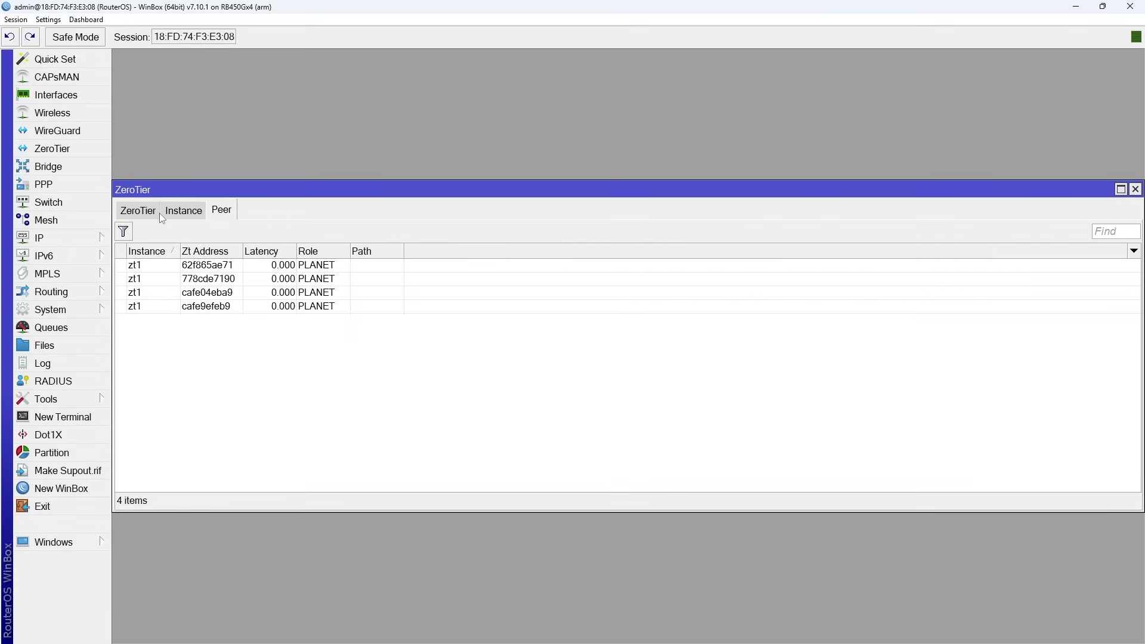